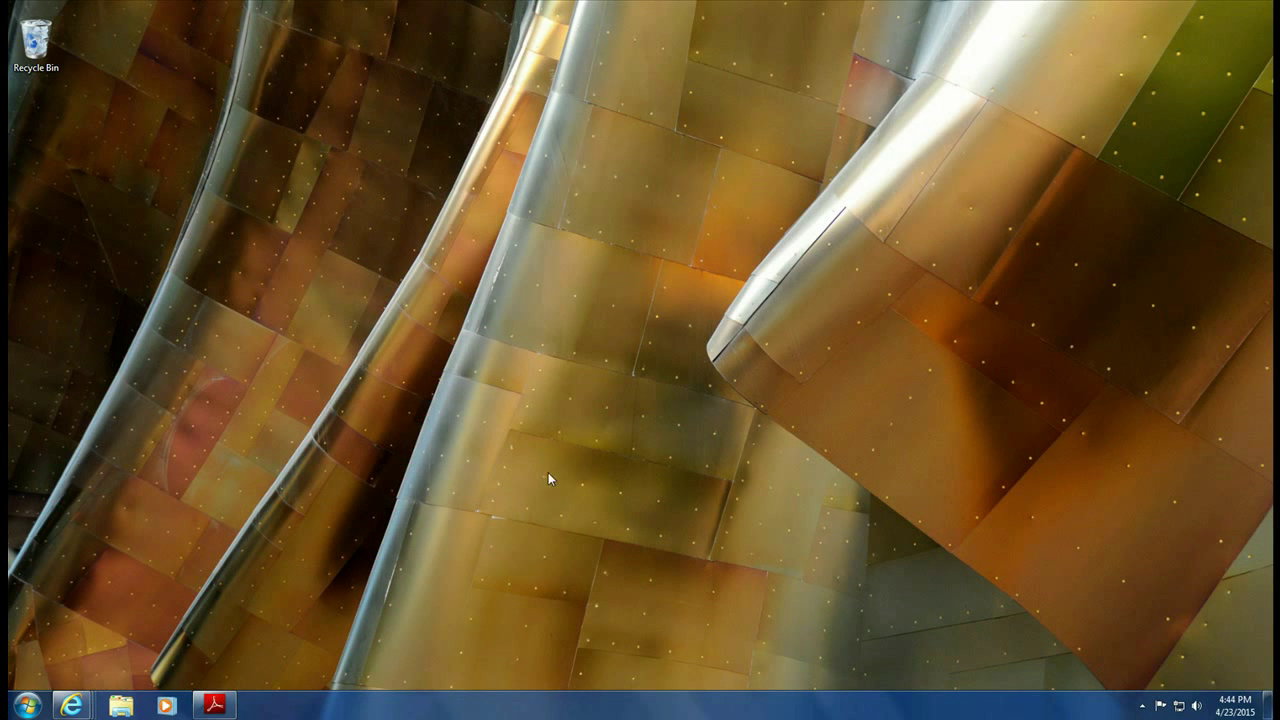
# Show the taskbar previews of the four open Internet Explorer windows.
pyautogui.moveTo(70, 706)
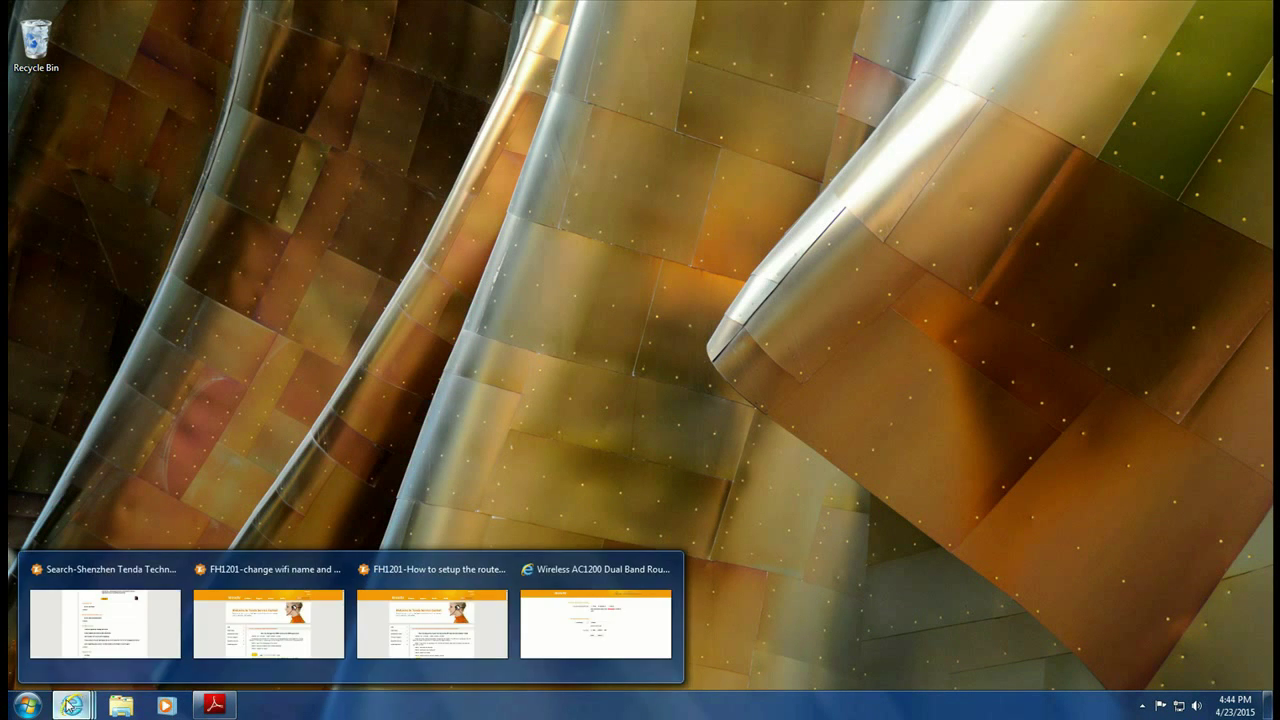
# Bring up the Tenda router admin window and open Wireless basic settings for the 2.4GHz band.
pyautogui.click(609, 640)
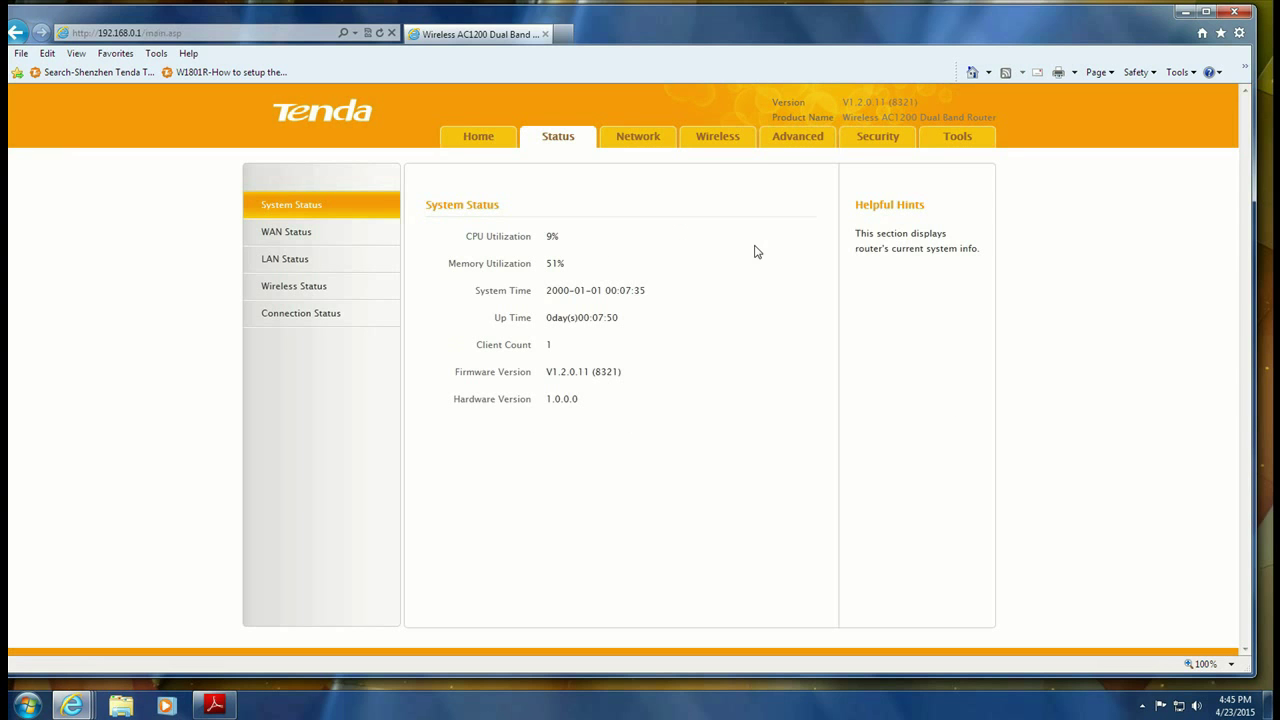
pyautogui.click(719, 140)
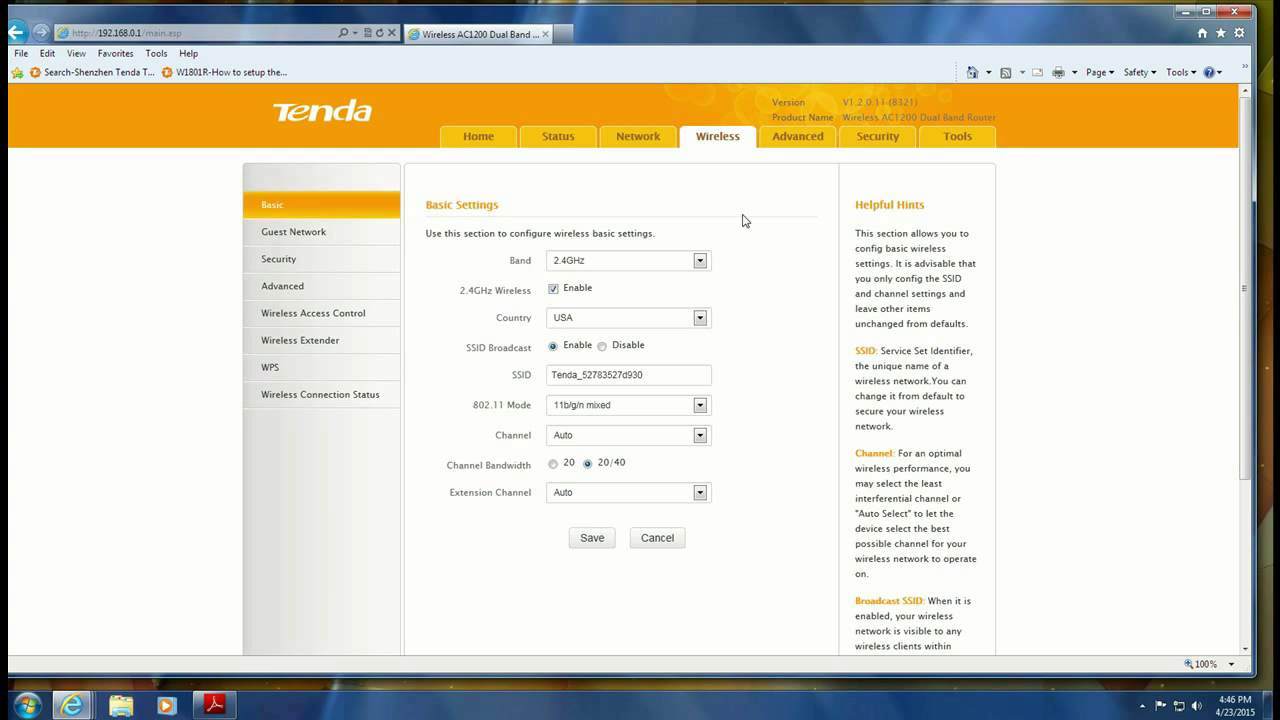
pyautogui.click(700, 261)
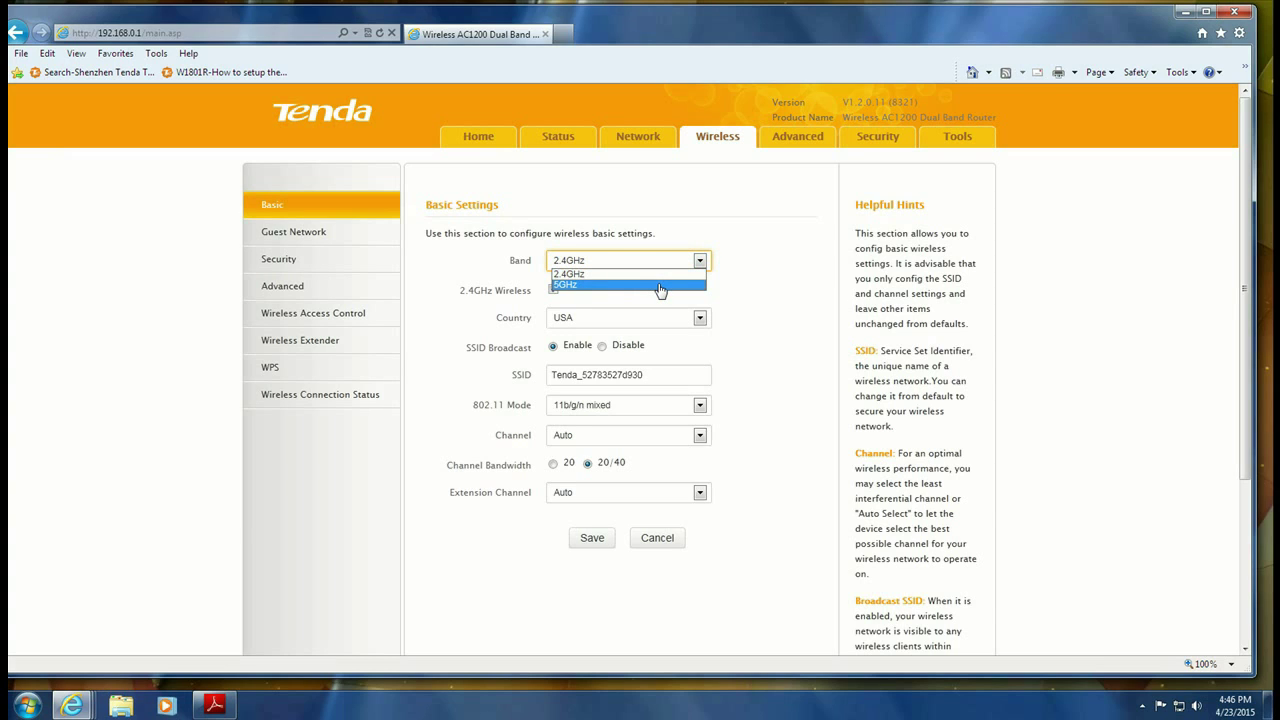
# Switch the wireless basic settings to the 5GHz band, showing SSID Tenda_5G_27D934.
pyautogui.click(793, 285)
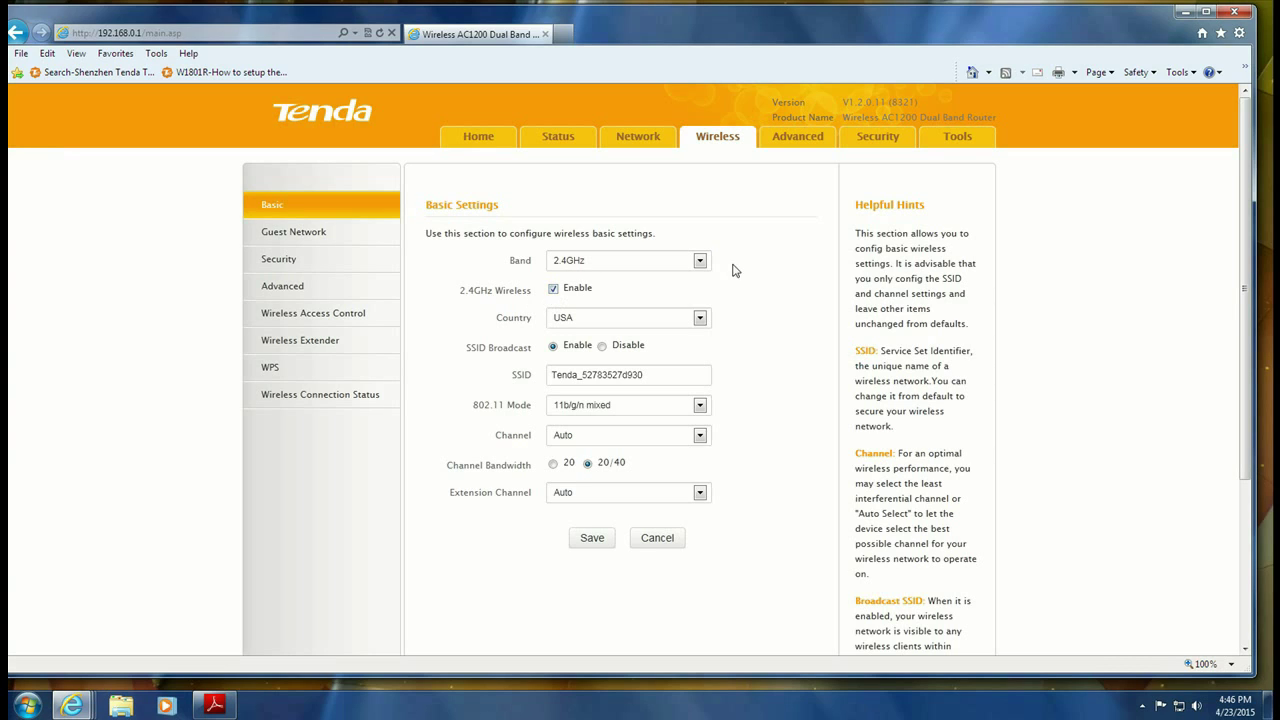
pyautogui.click(700, 261)
pyautogui.click(656, 285)
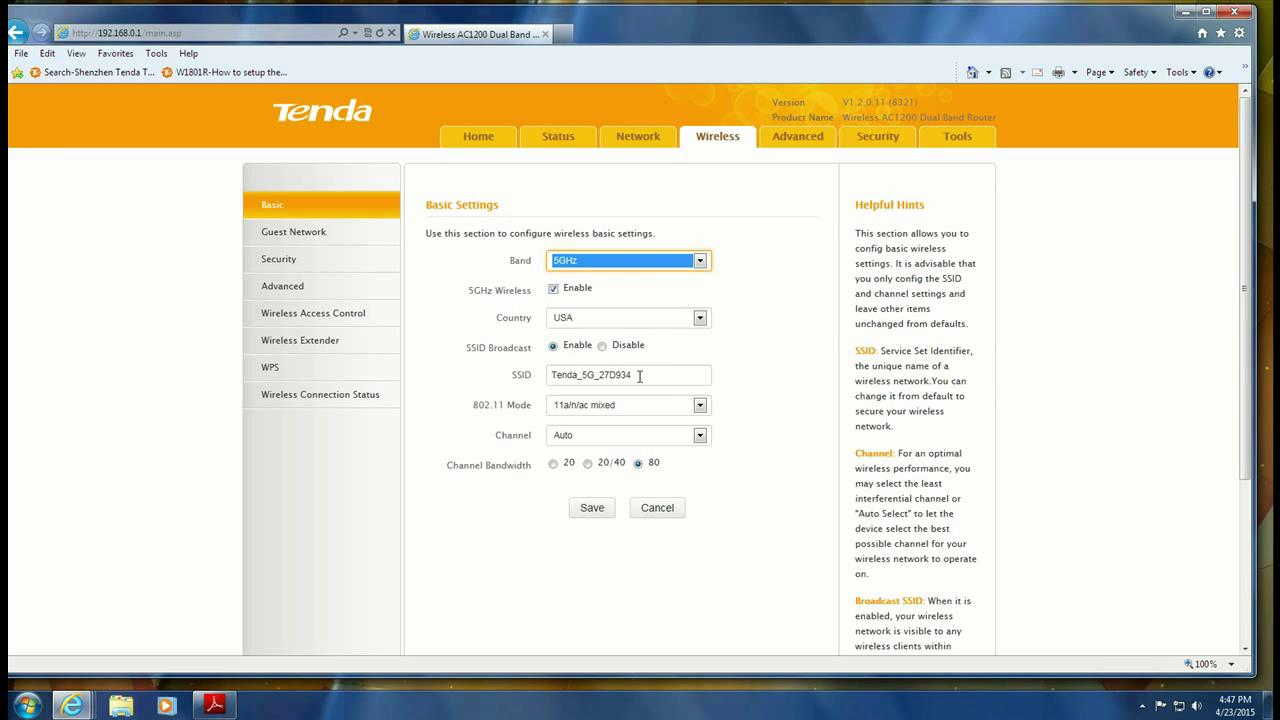
# Rename the 5GHz network SSID to 'test 5g' and save.
pyautogui.moveTo(638, 375); pyautogui.dragTo(551, 377)
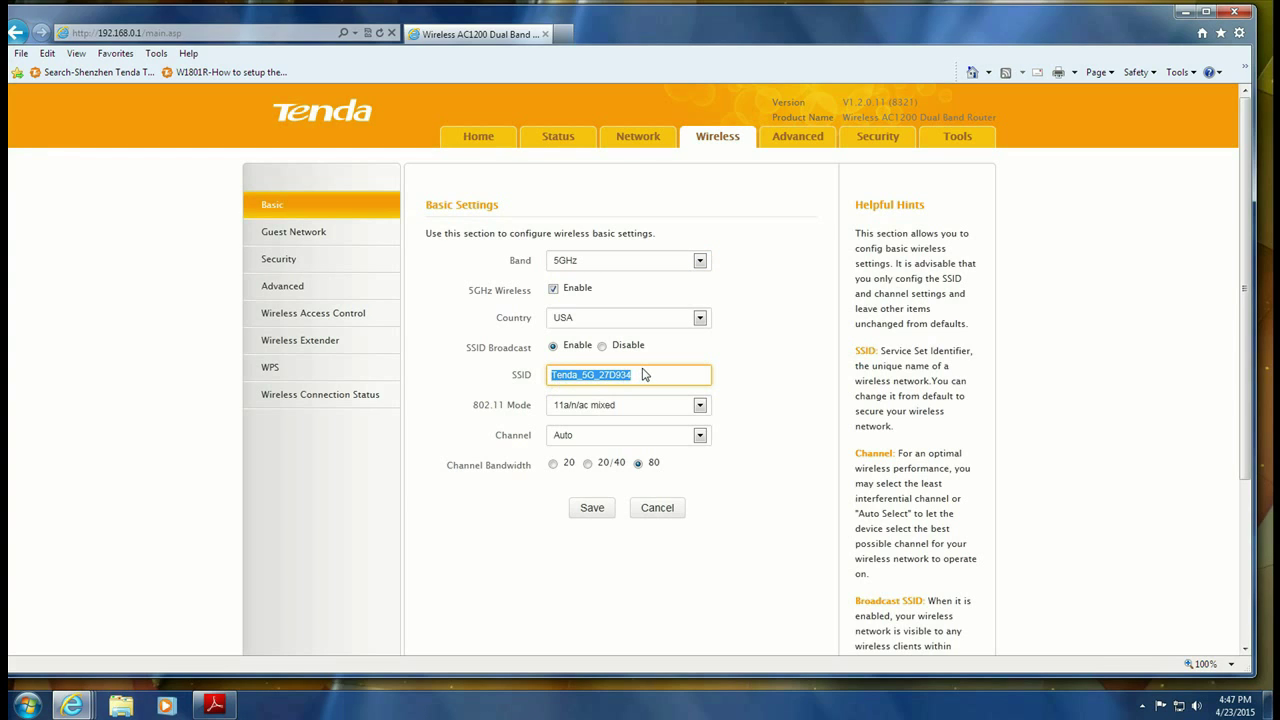
pyautogui.write('test')
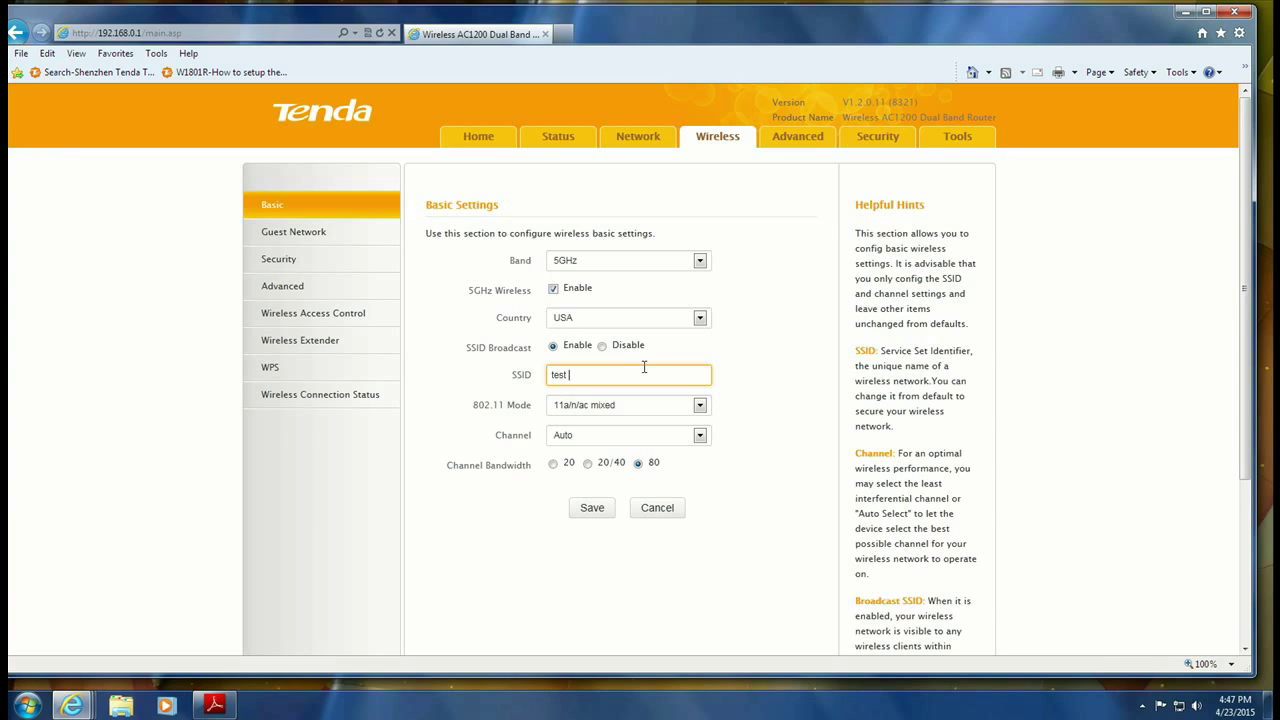
pyautogui.write(' 5g')
pyautogui.click(594, 512)
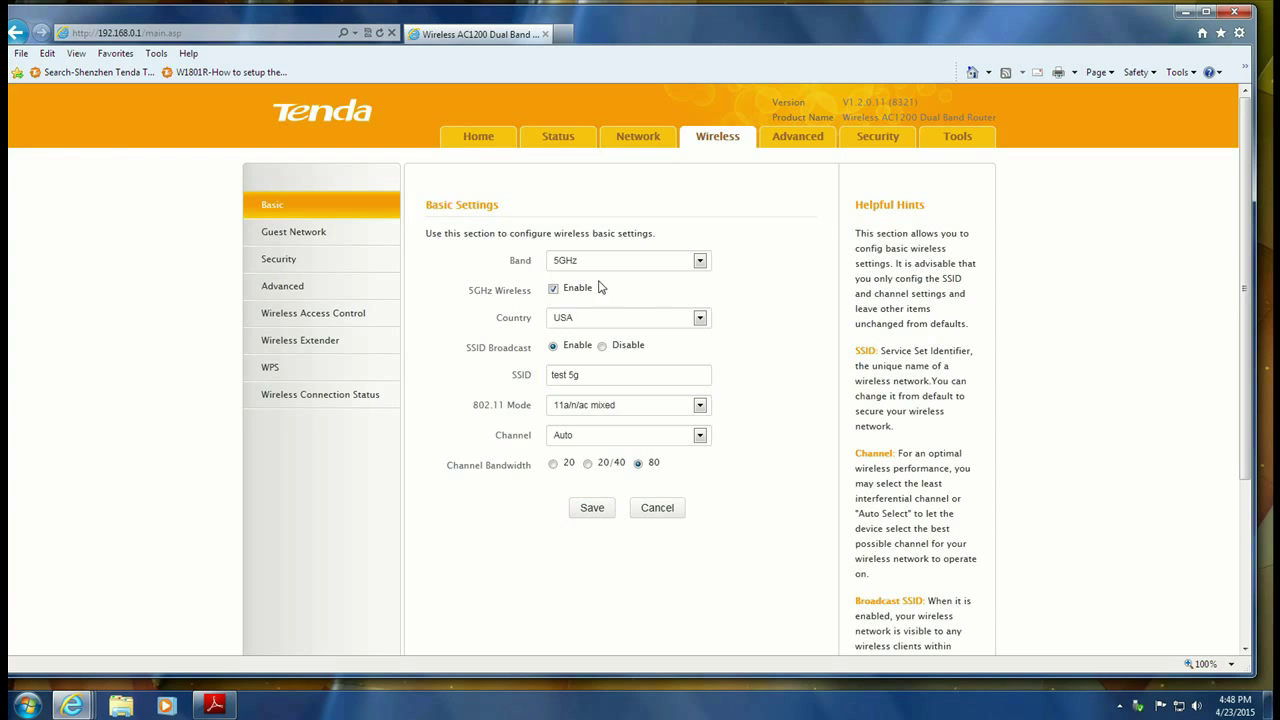
# Switch back to 2.4GHz, rename its SSID to 'test 2.4' and save.
pyautogui.click(701, 262)
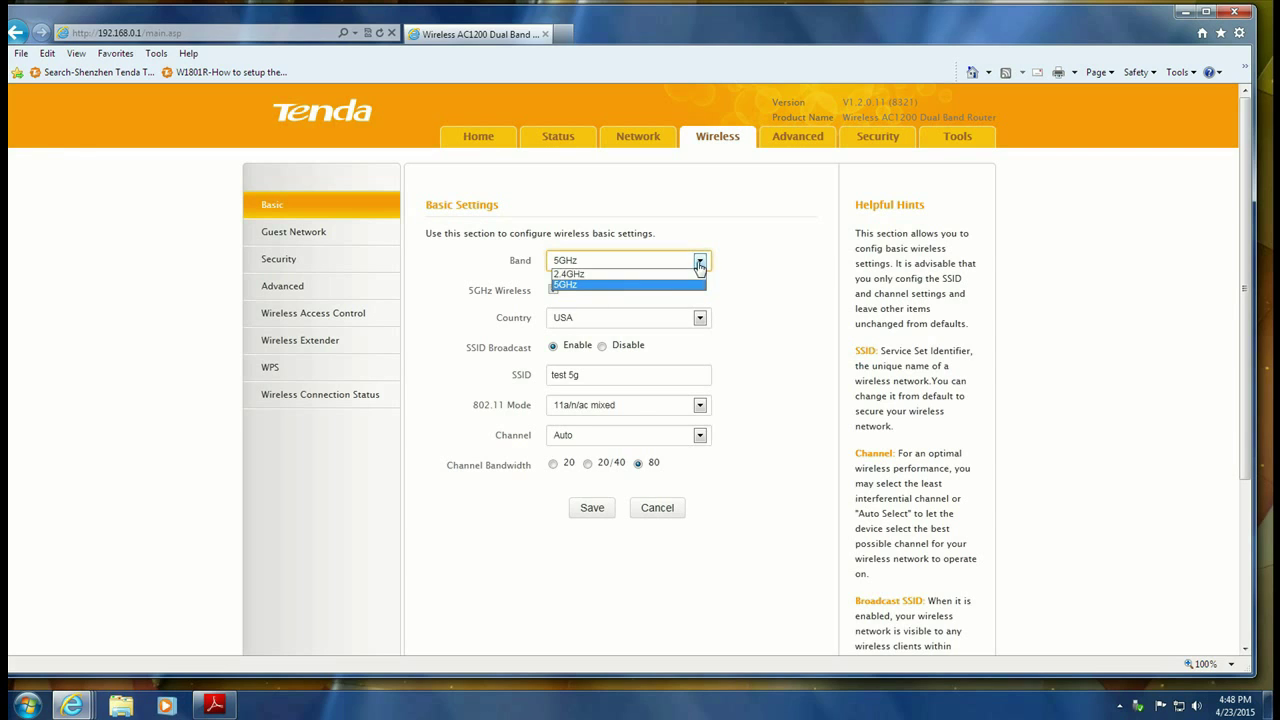
pyautogui.click(652, 277)
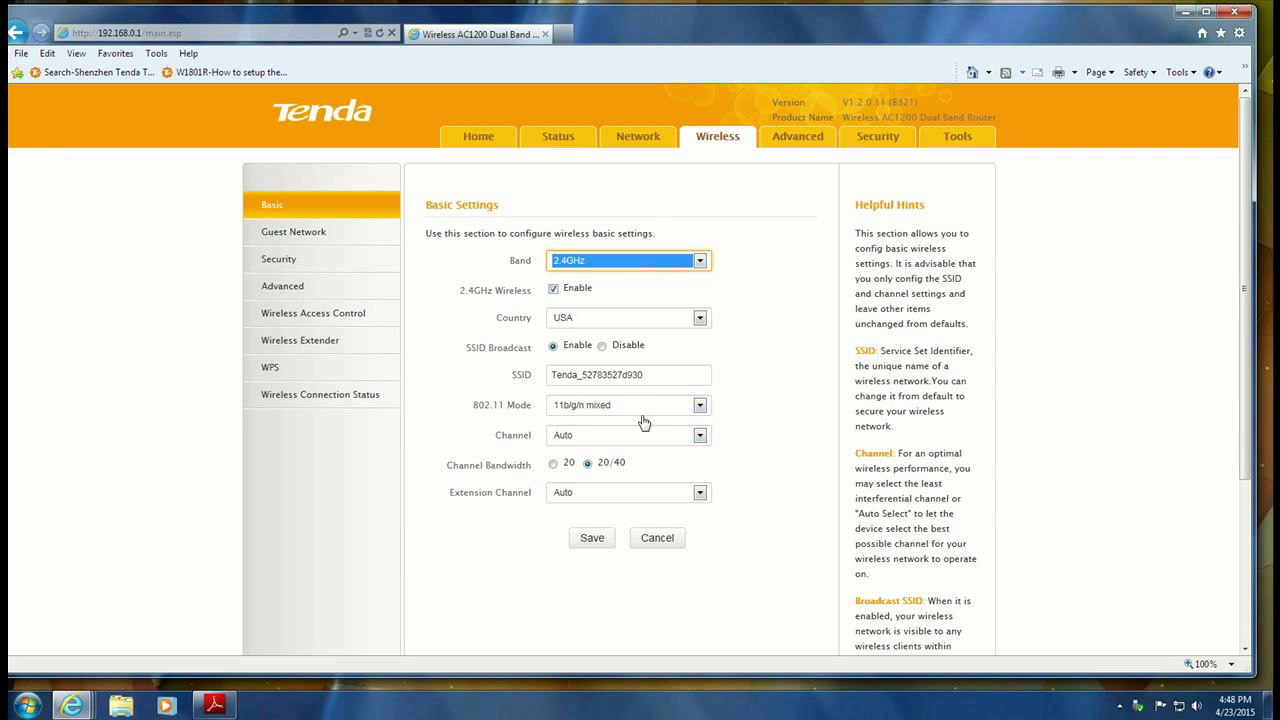
pyautogui.moveTo(652, 376); pyautogui.dragTo(459, 361)
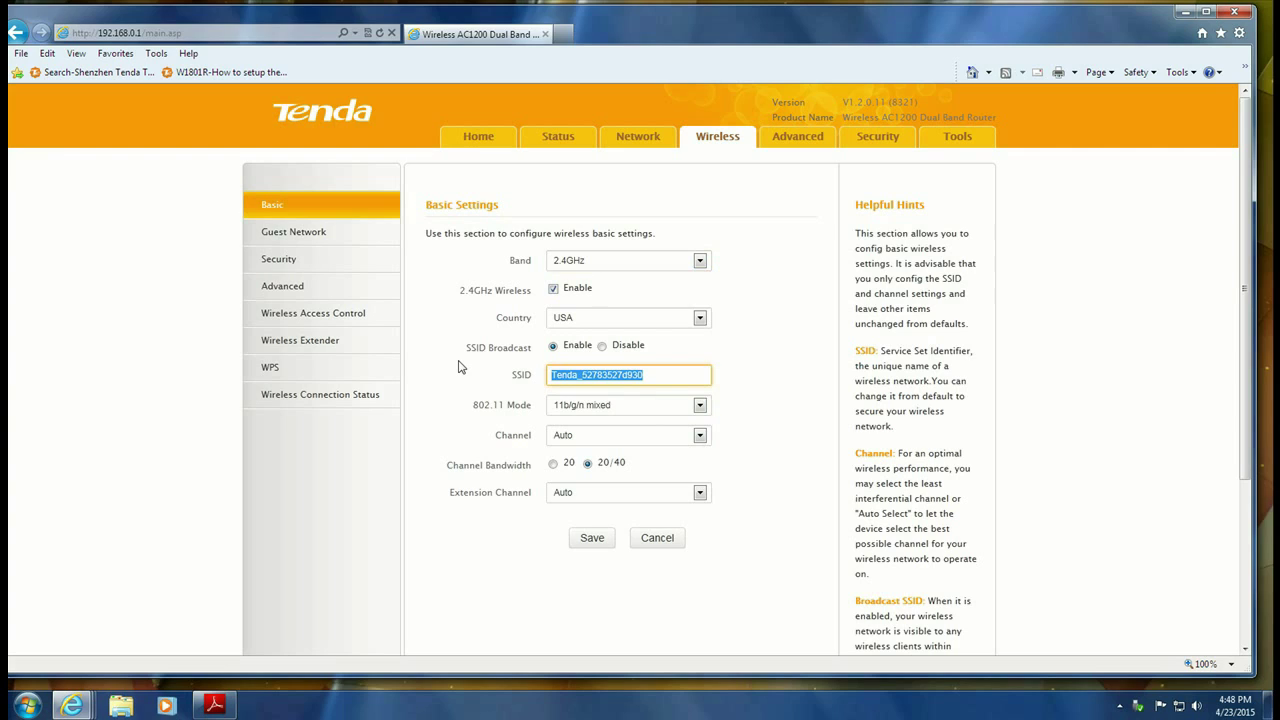
pyautogui.write('test 2')
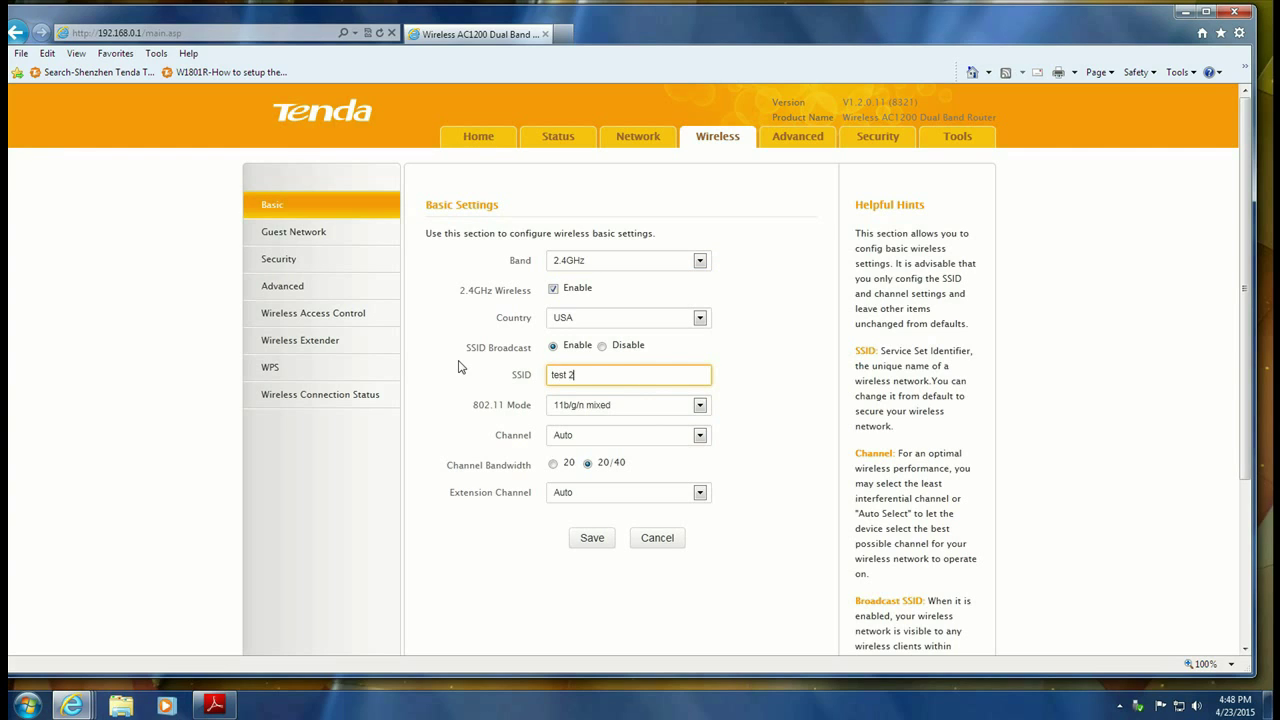
pyautogui.write('.4')
pyautogui.click(606, 541)
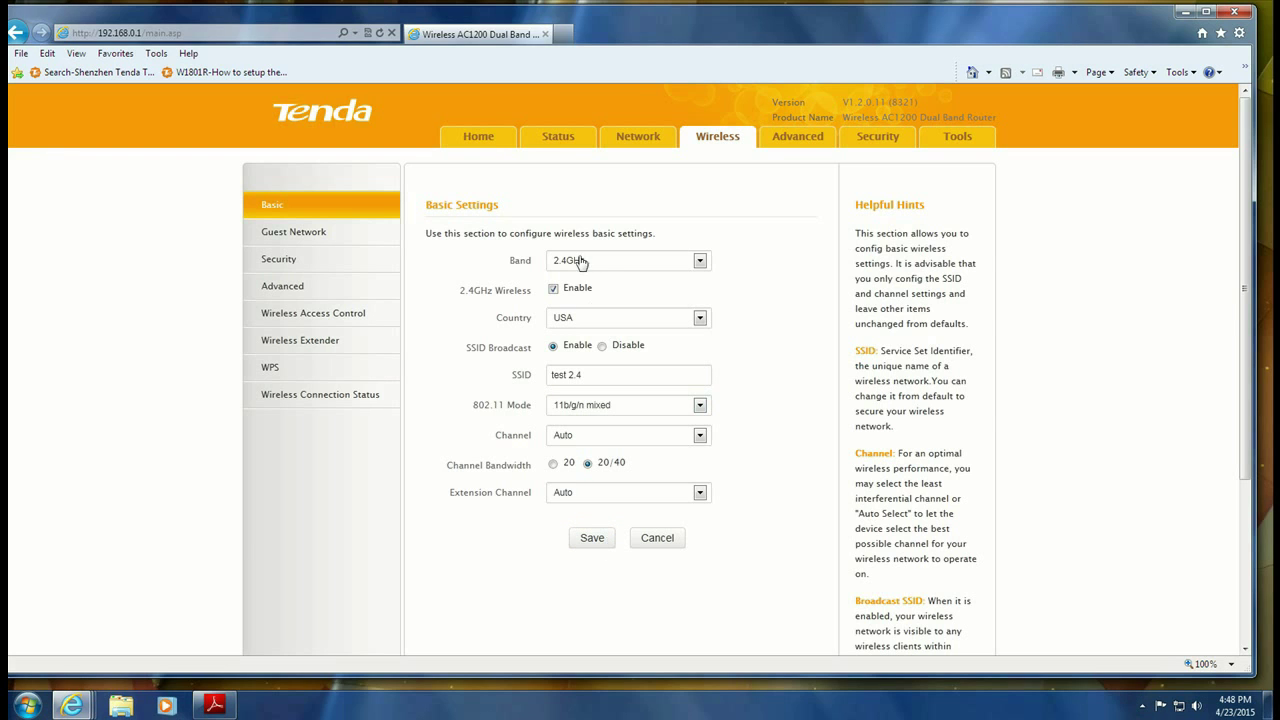
# Open Security settings and check the 2.4GHz network uses WPA2-PSK with AES.
pyautogui.click(280, 261)
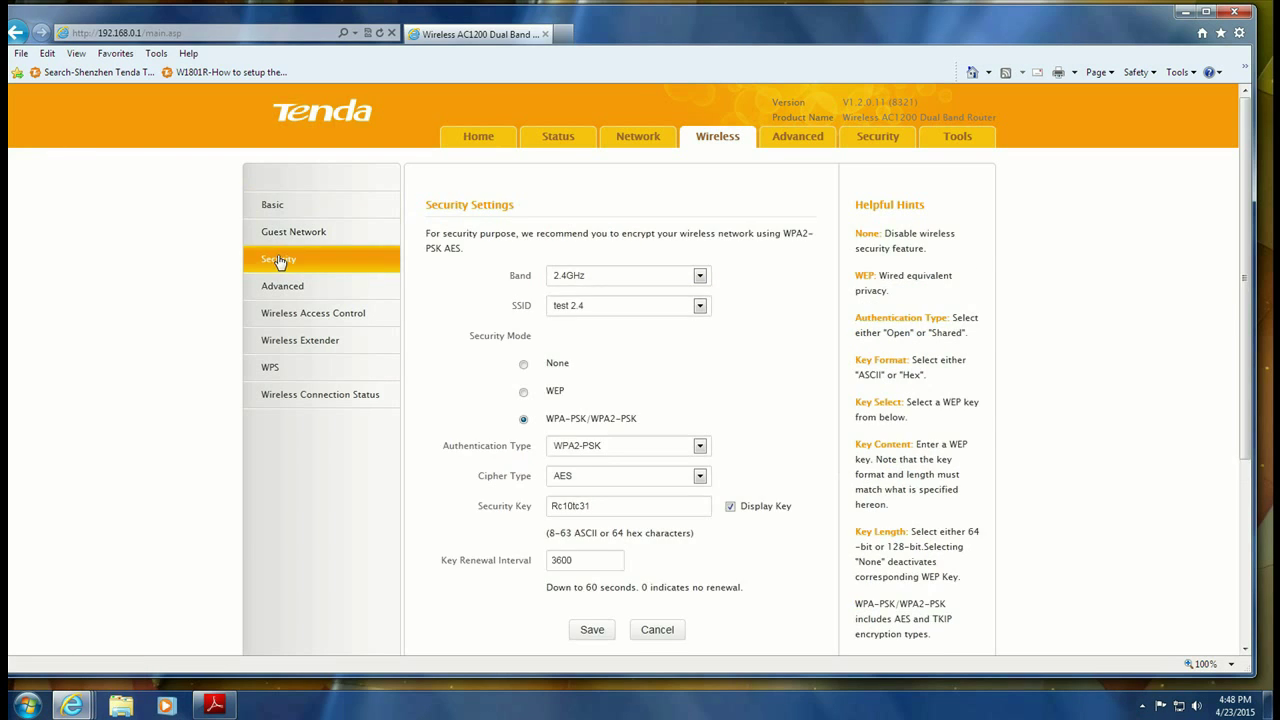
pyautogui.scroll(-1, 700, 358)
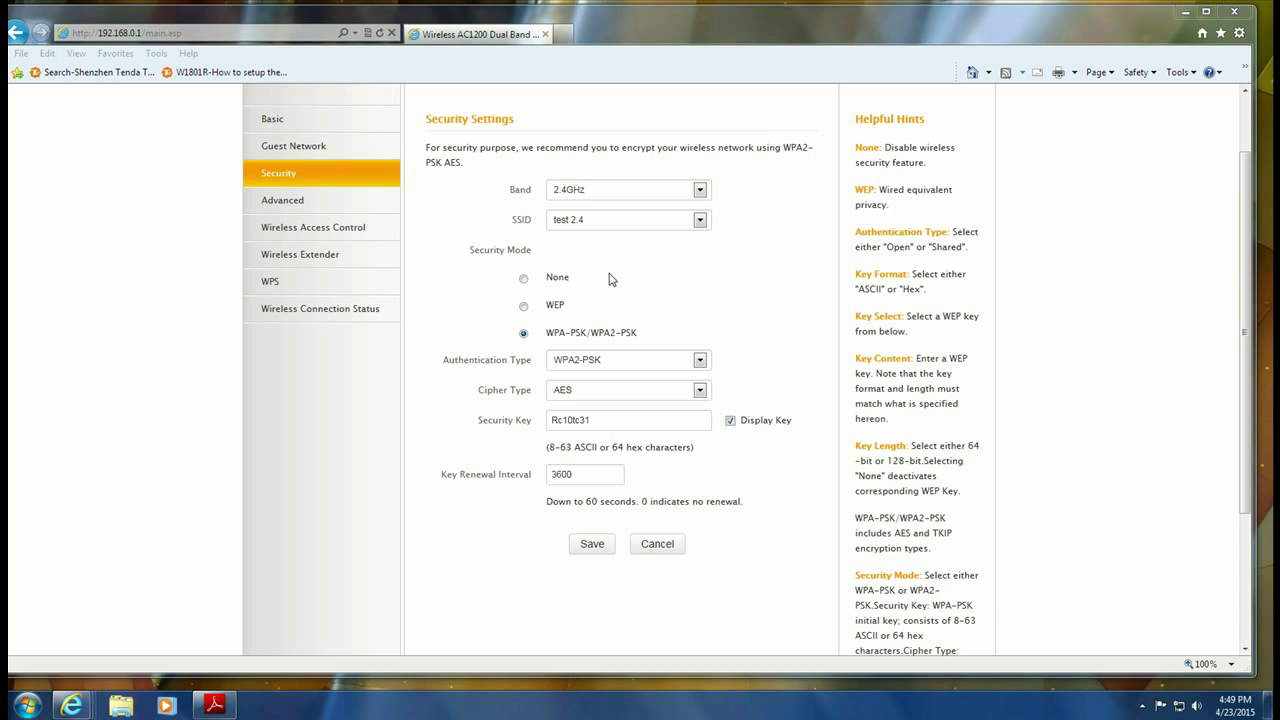
pyautogui.click(701, 362)
pyautogui.click(760, 341)
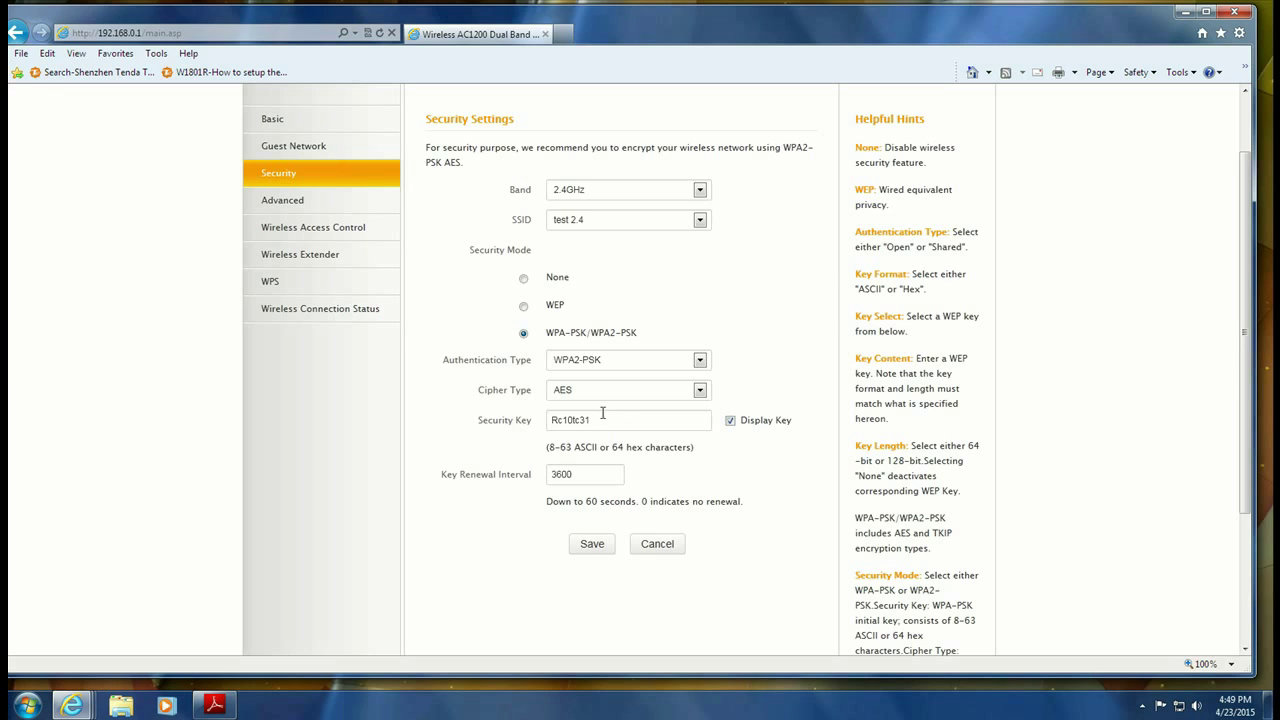
# Save a new 8-character 2.4GHz security key after the too-short key is rejected.
pyautogui.moveTo(602, 418); pyautogui.dragTo(519, 421)
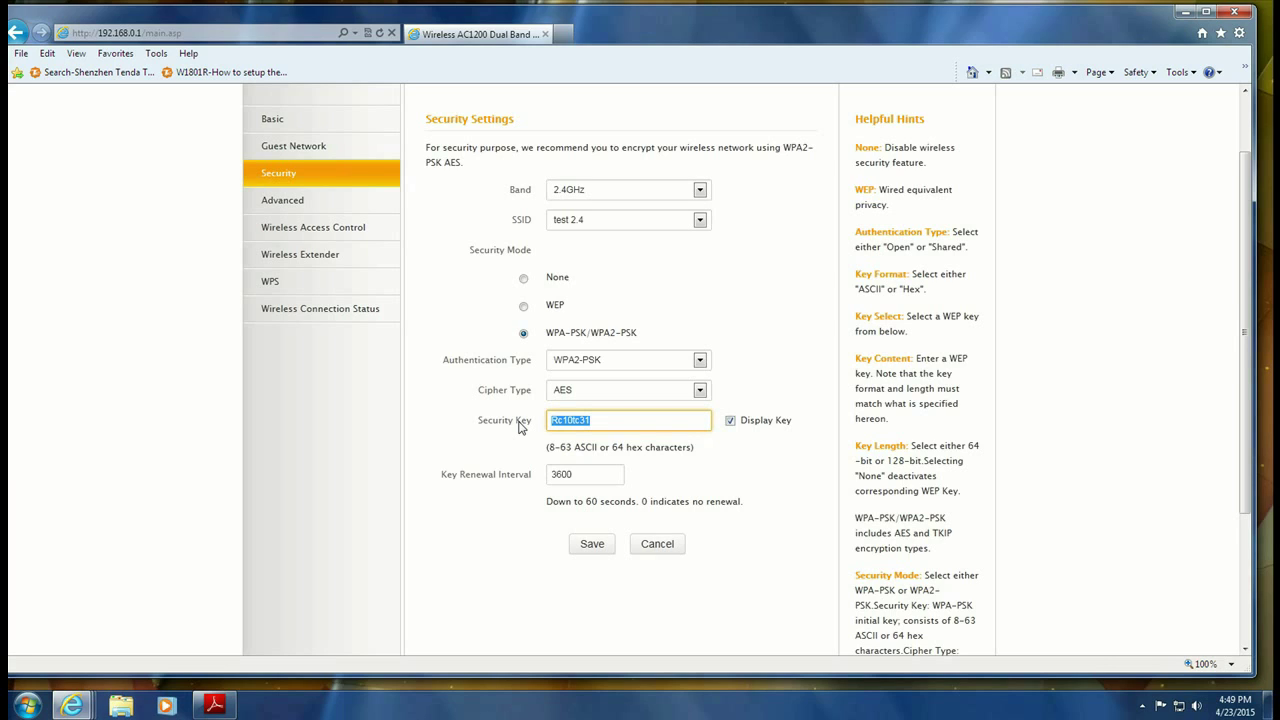
pyautogui.click(591, 548)
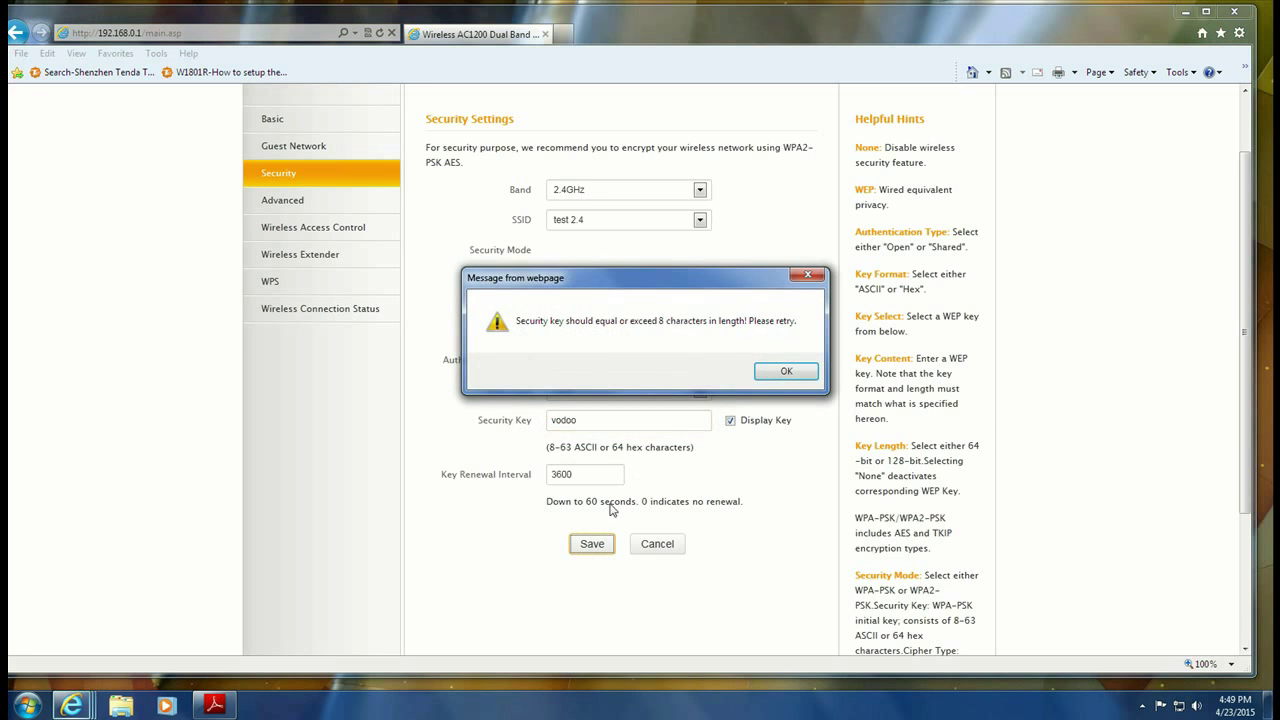
pyautogui.click(786, 372)
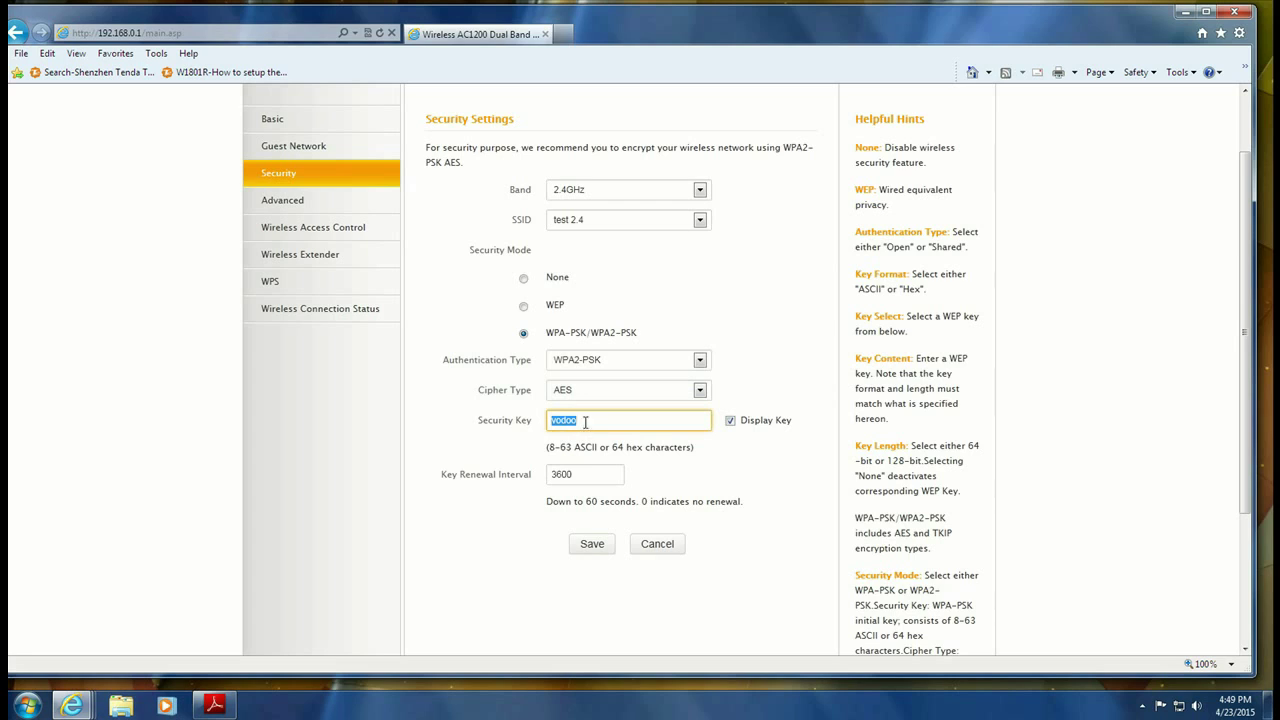
pyautogui.click(581, 421)
pyautogui.moveTo(581, 421); pyautogui.dragTo(510, 424)
pyautogui.click(600, 544)
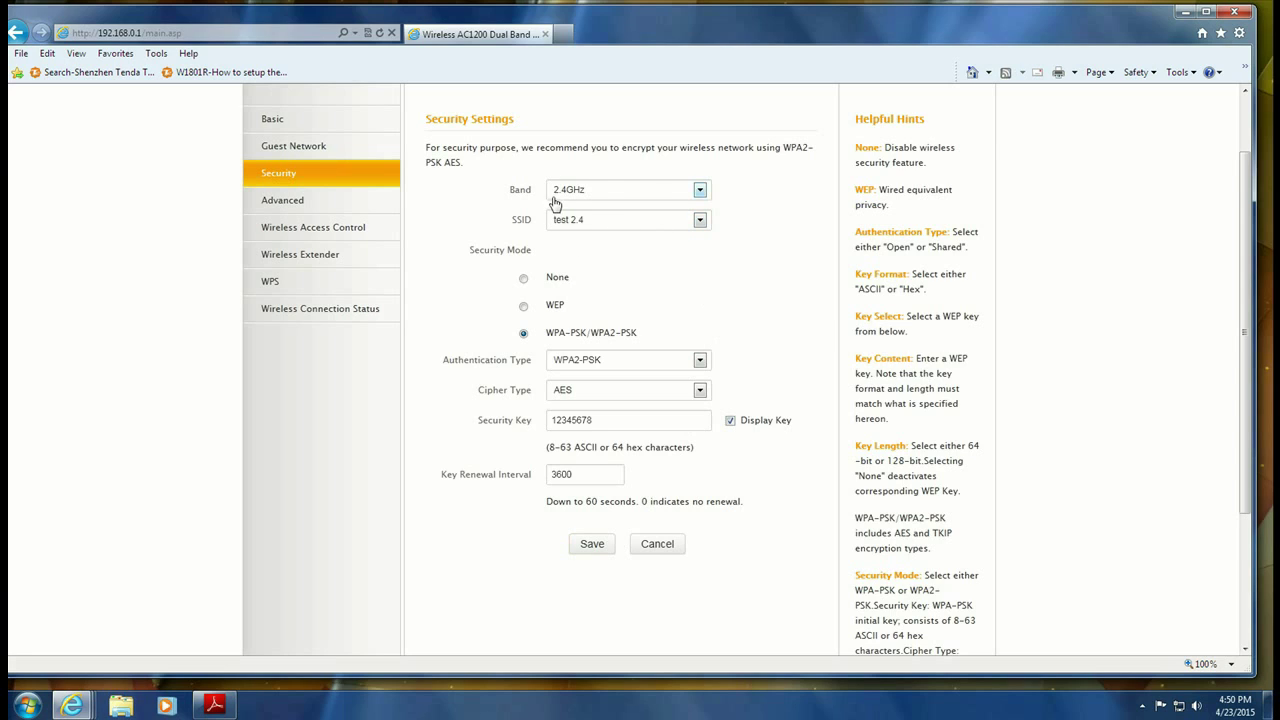
# Secure the 5GHz network with WPA-PSK/WPA2-PSK and a 9-character key, then save.
pyautogui.click(700, 190)
pyautogui.click(630, 214)
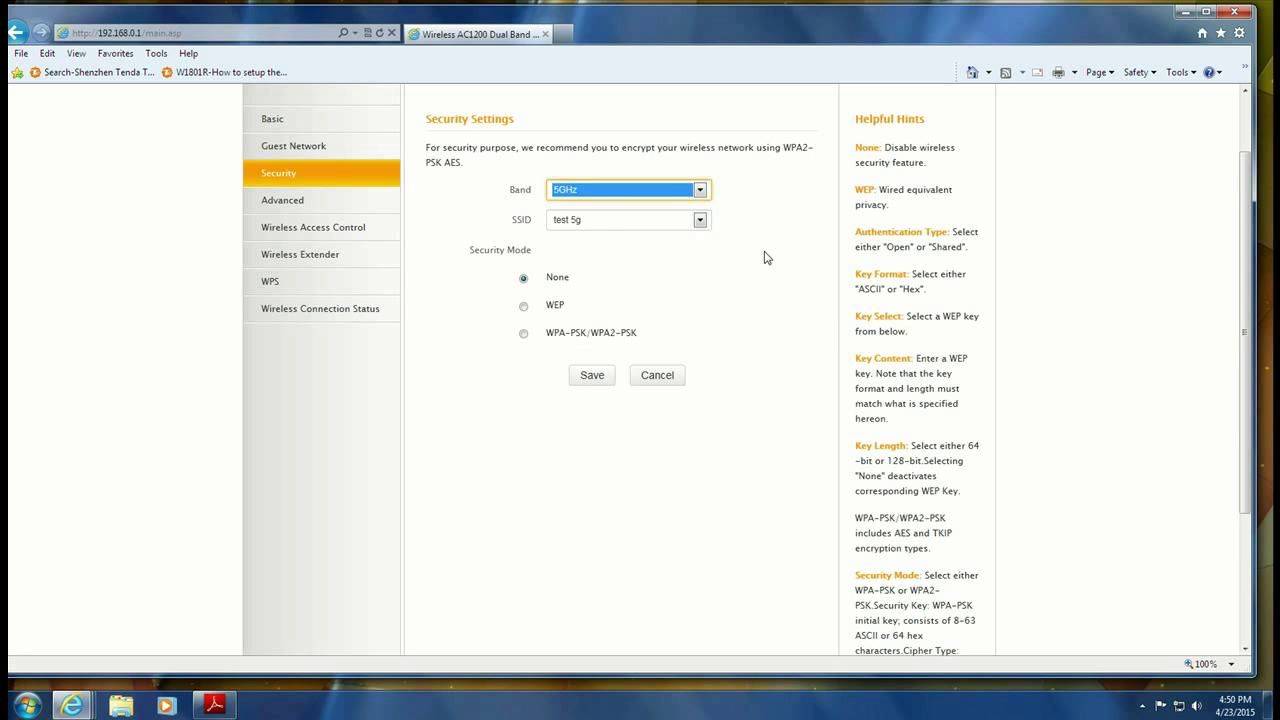
pyautogui.click(523, 333)
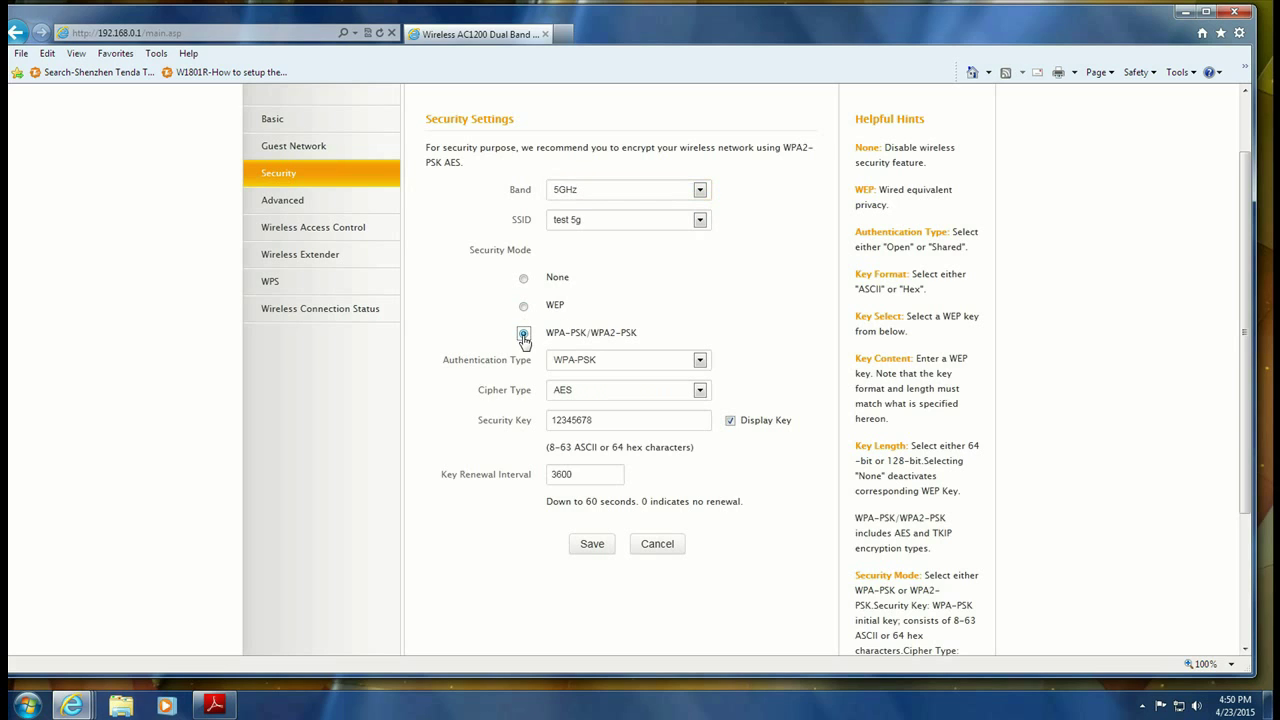
pyautogui.doubleClick(599, 420)
pyautogui.click(604, 421)
pyautogui.write('9')
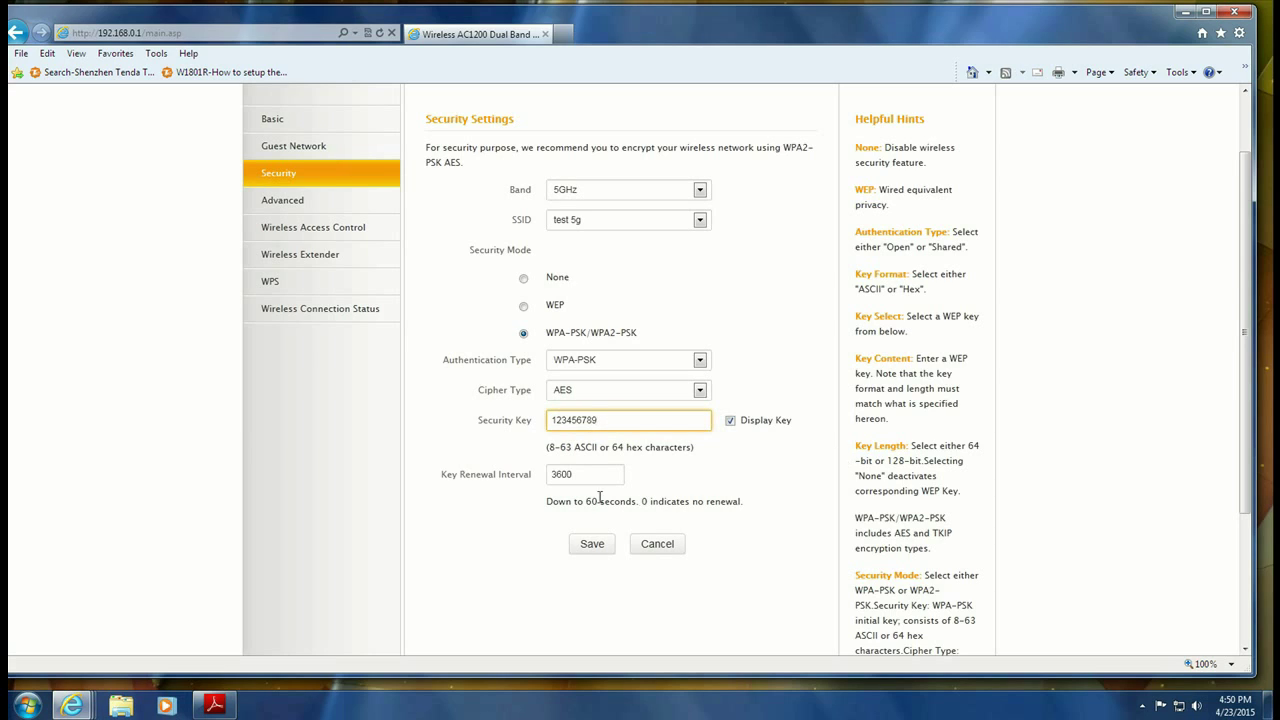
pyautogui.click(591, 544)
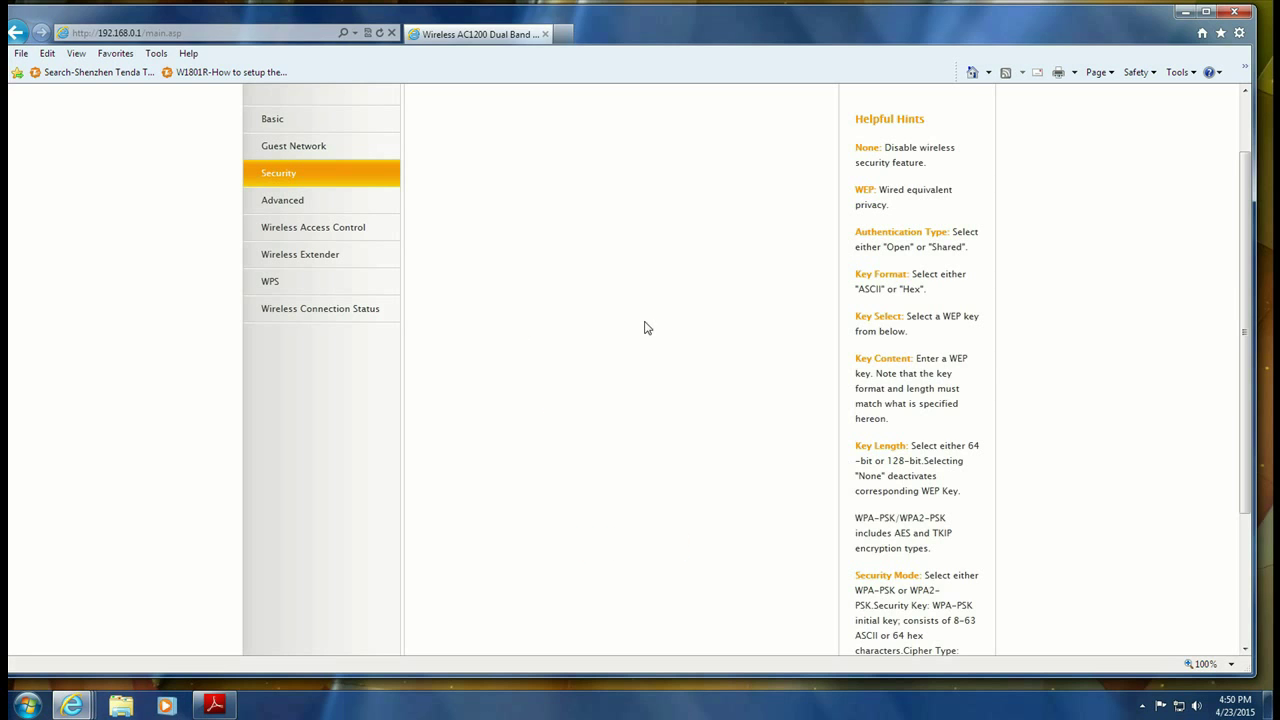
pyautogui.click(700, 192)
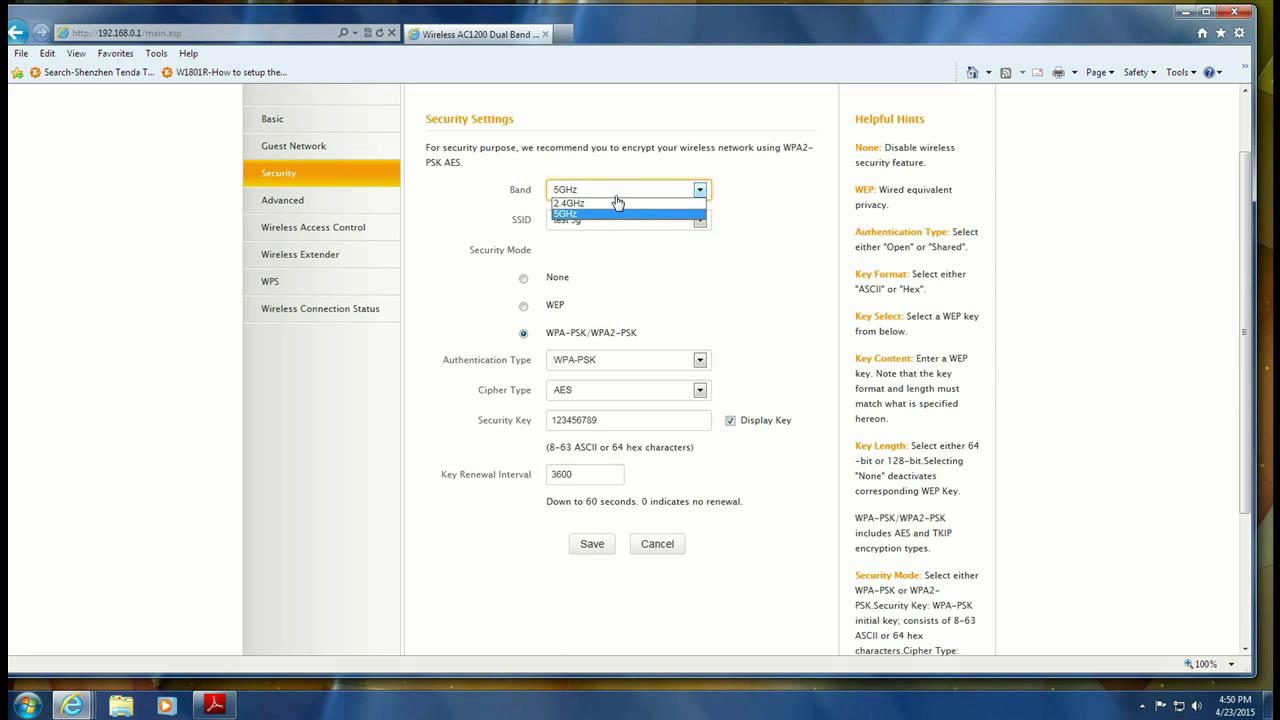
pyautogui.click(615, 203)
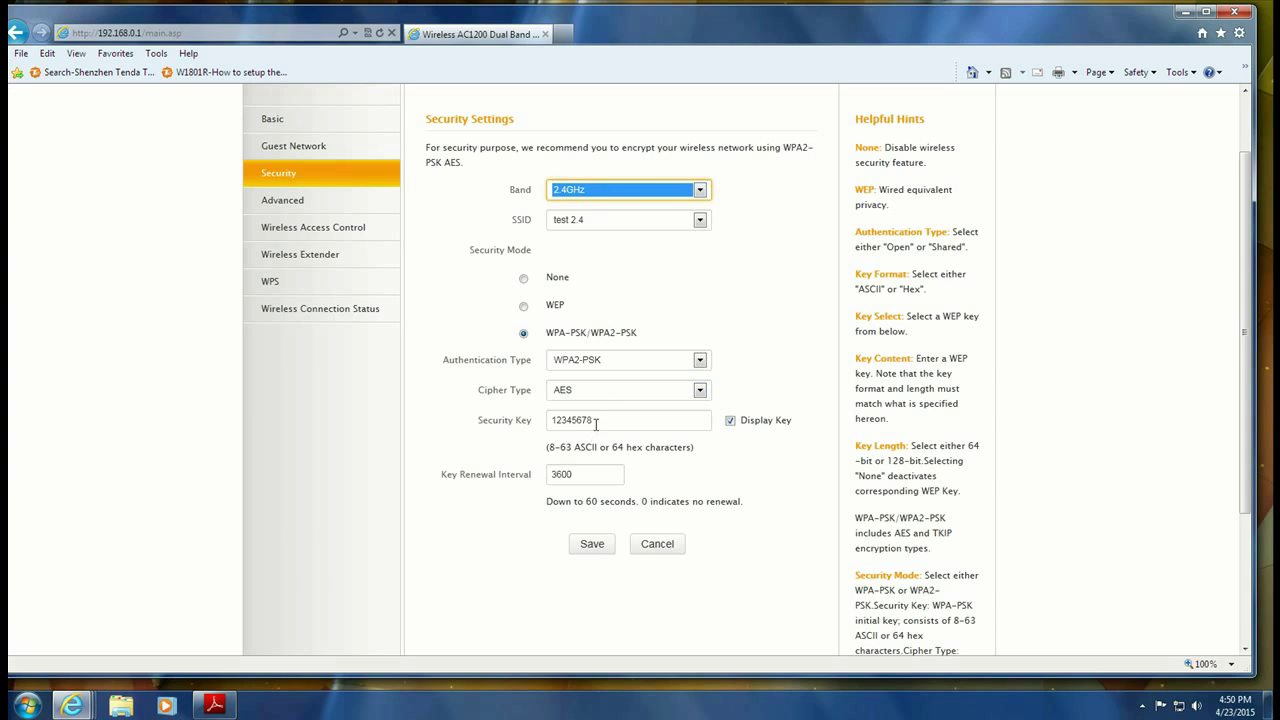
pyautogui.click(700, 190)
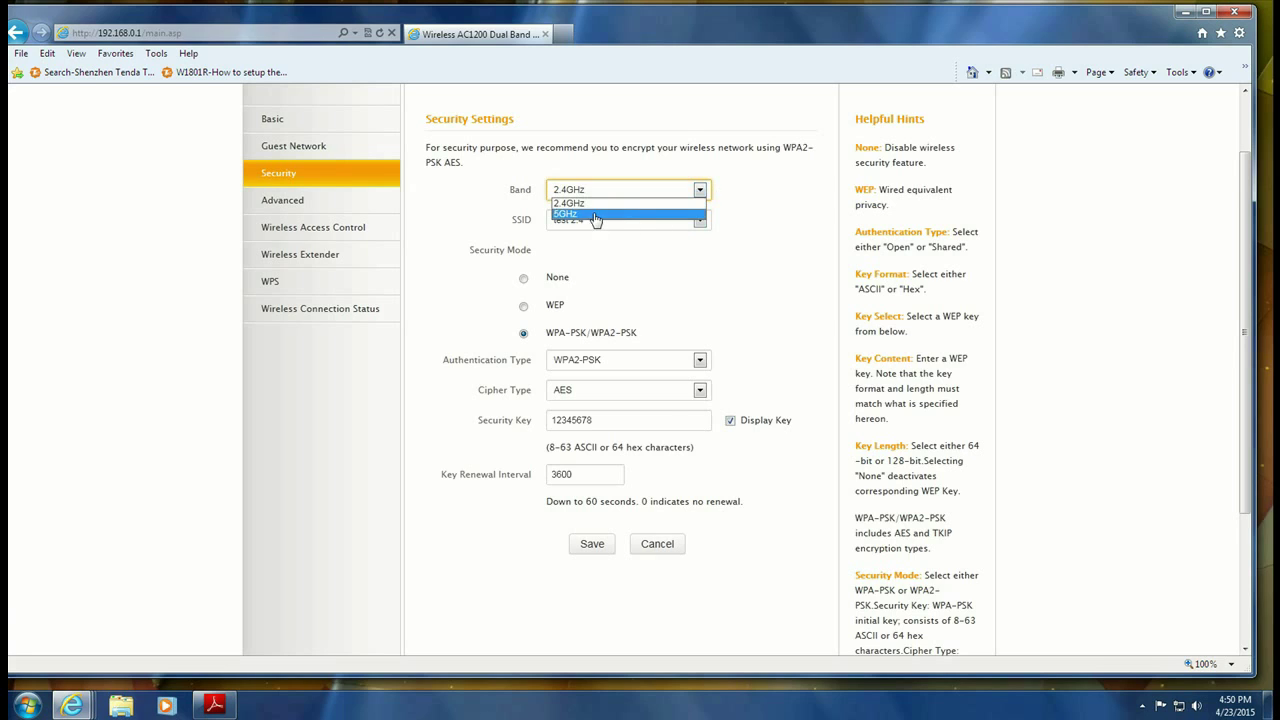
pyautogui.click(604, 216)
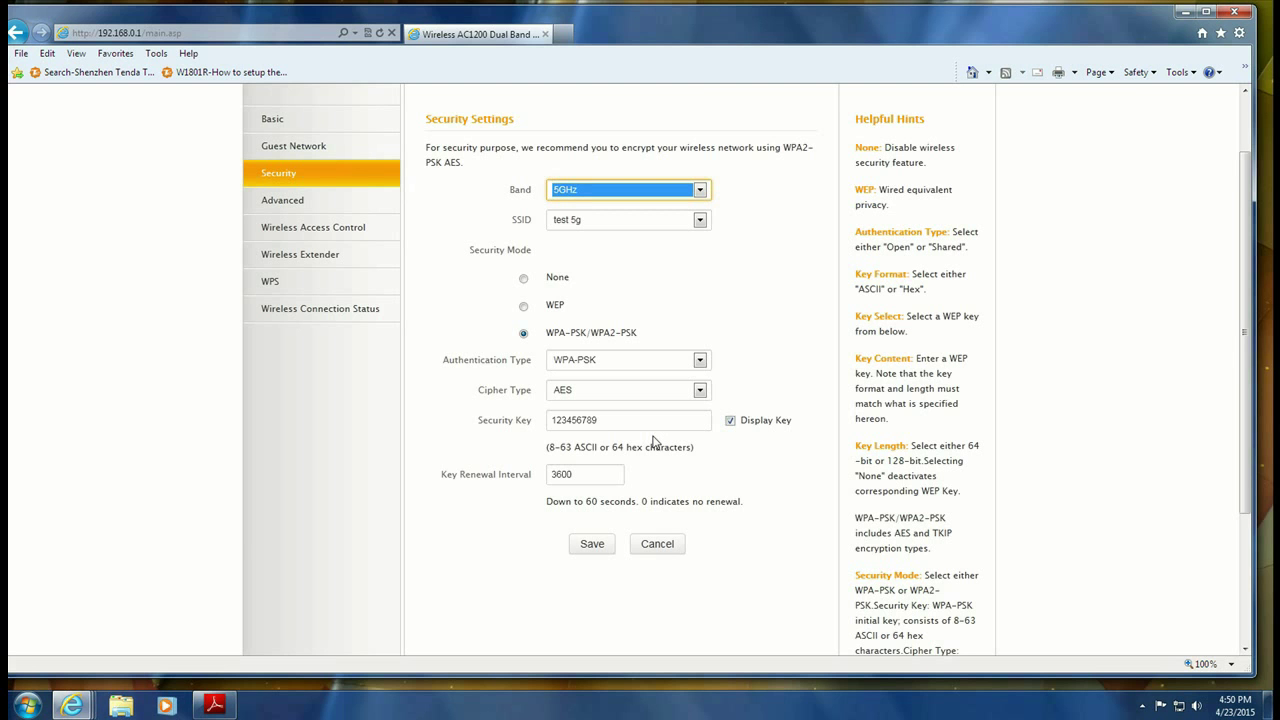
pyautogui.click(1185, 11)
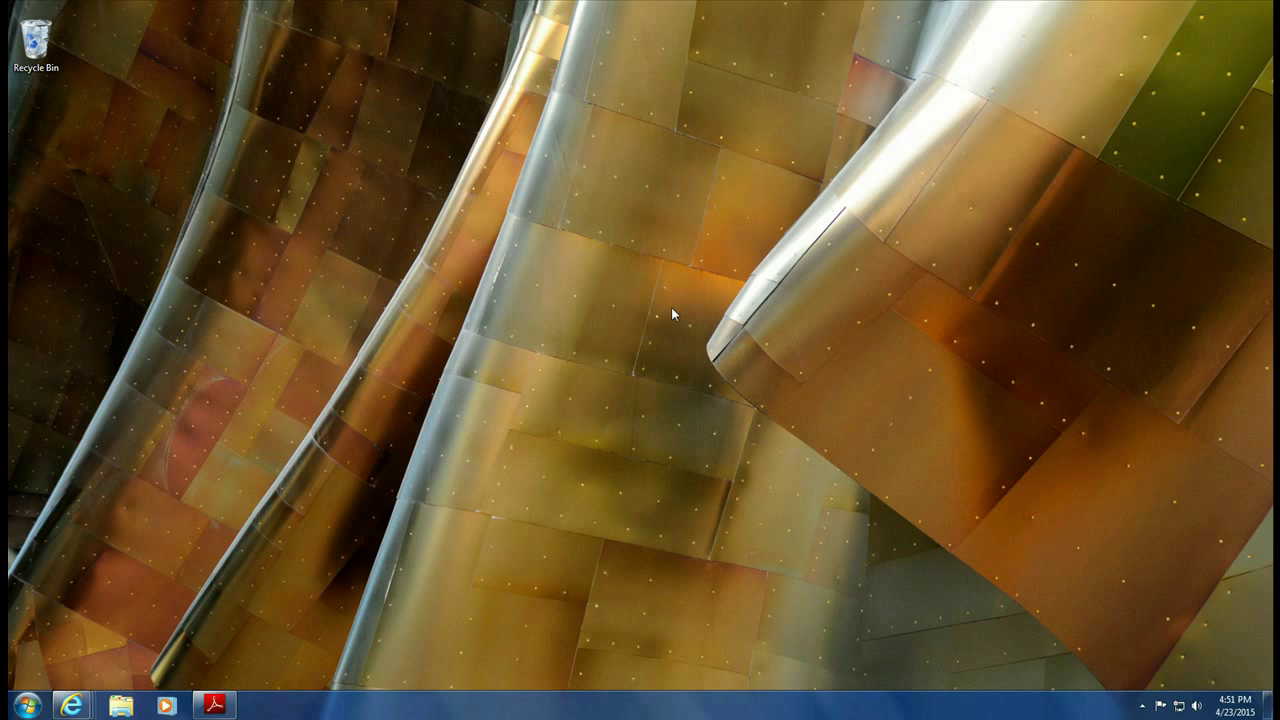